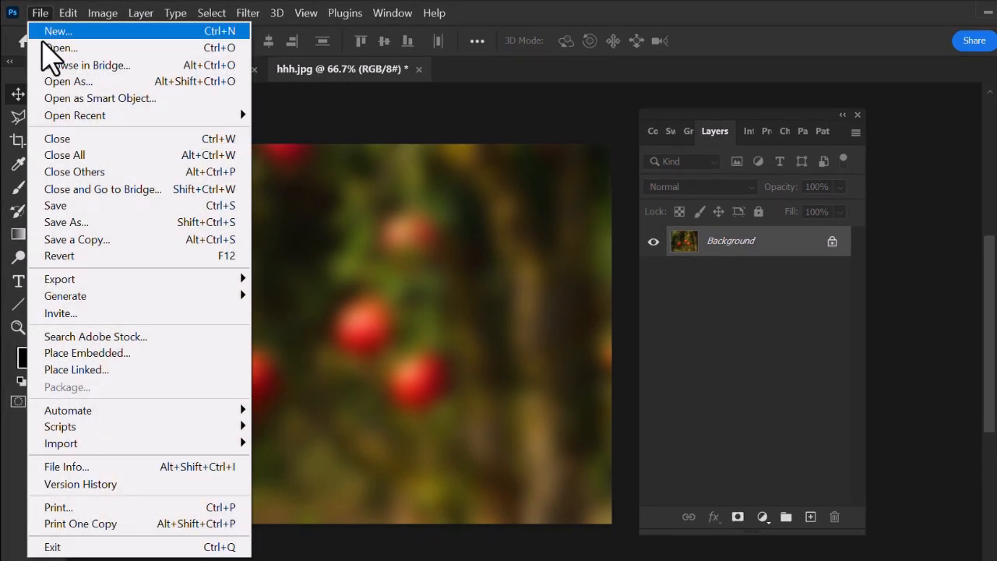
Place the table-made-with-planks image as an embedded layer and fit it across the canvas's width along the lower edge.
click(42, 355)
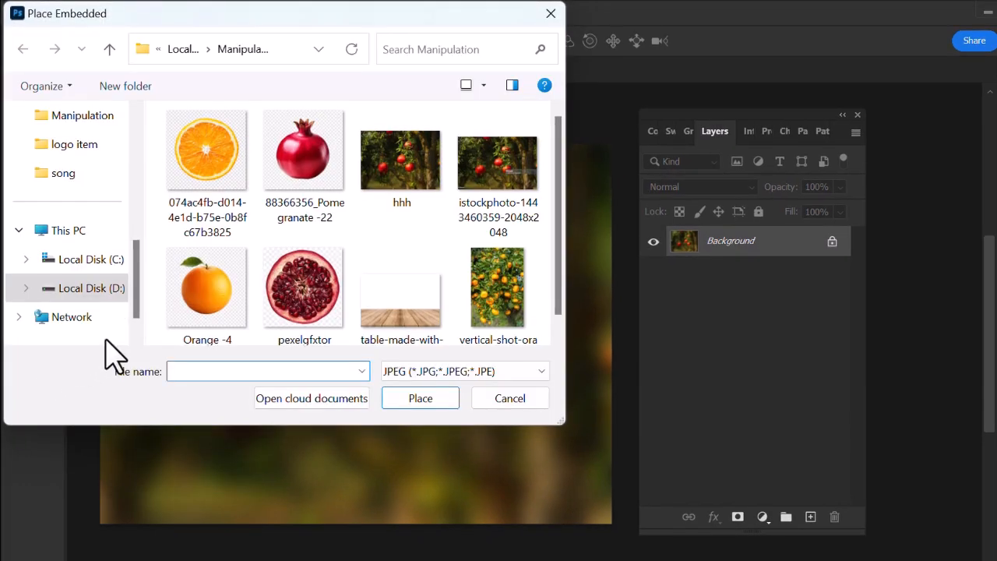
click(385, 310)
click(422, 399)
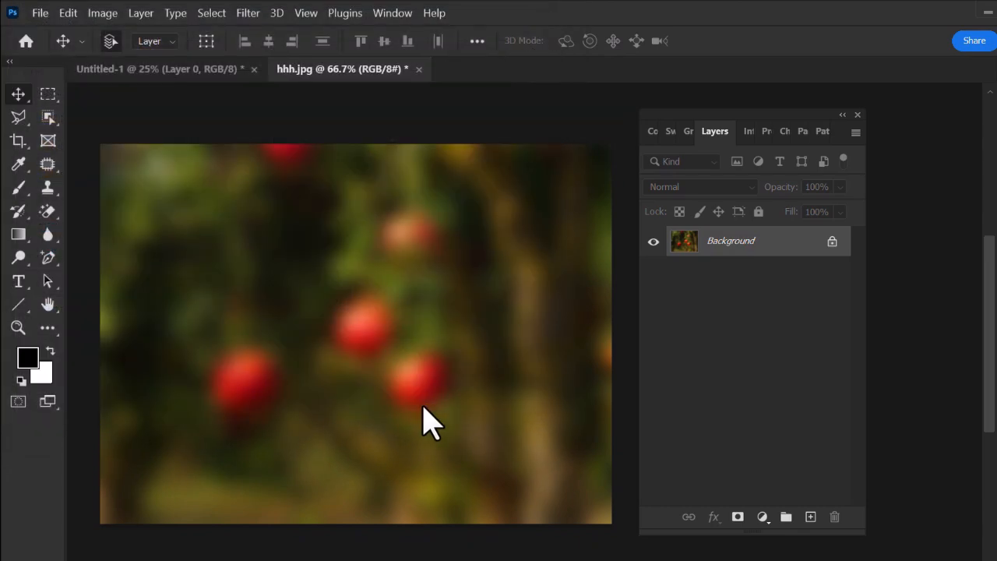
drag(355, 487, 355, 525)
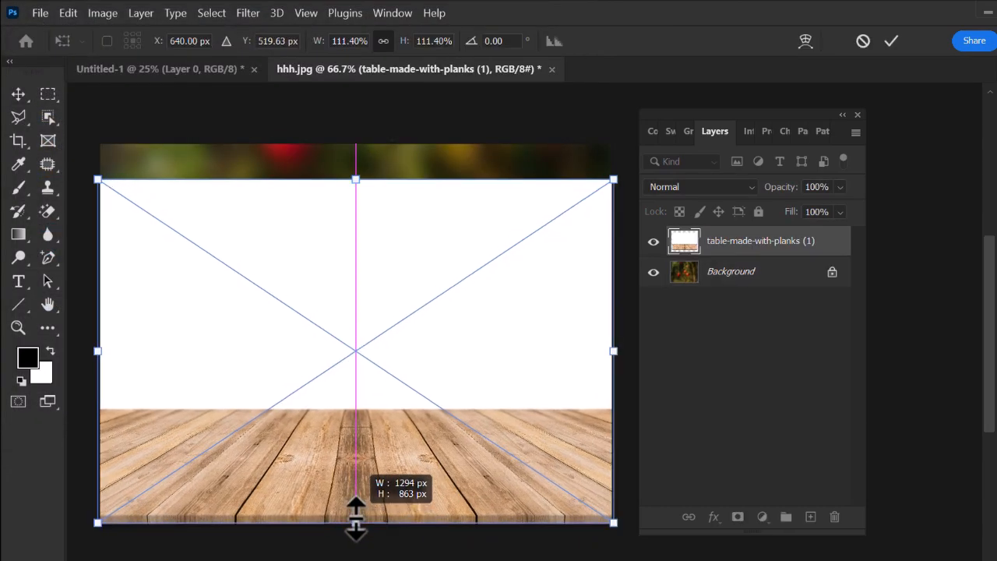
key(Return)
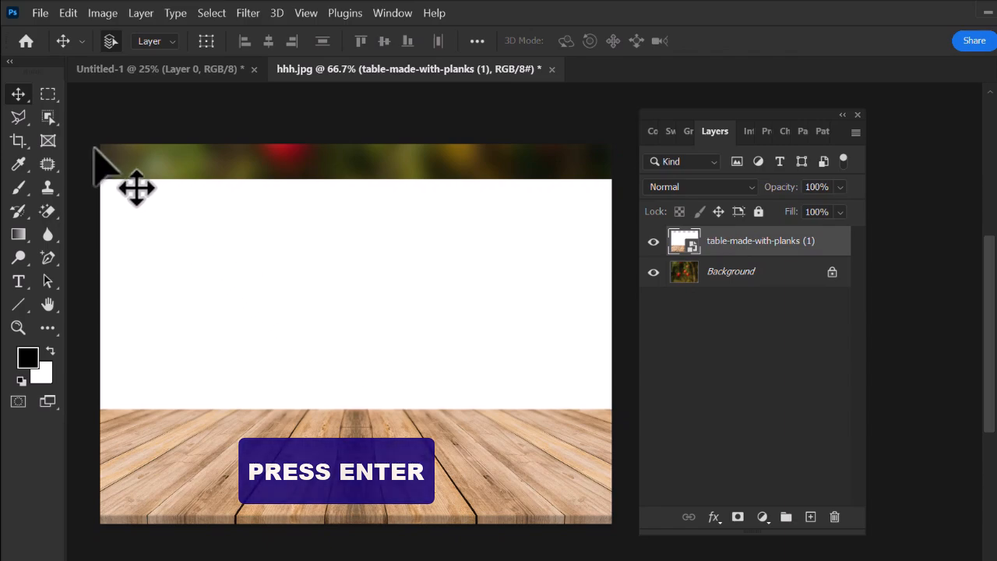
Mask the table layer down to its wooden planks using Quick Selection, and convert the result to a smart object.
right_click(48, 116)
click(101, 133)
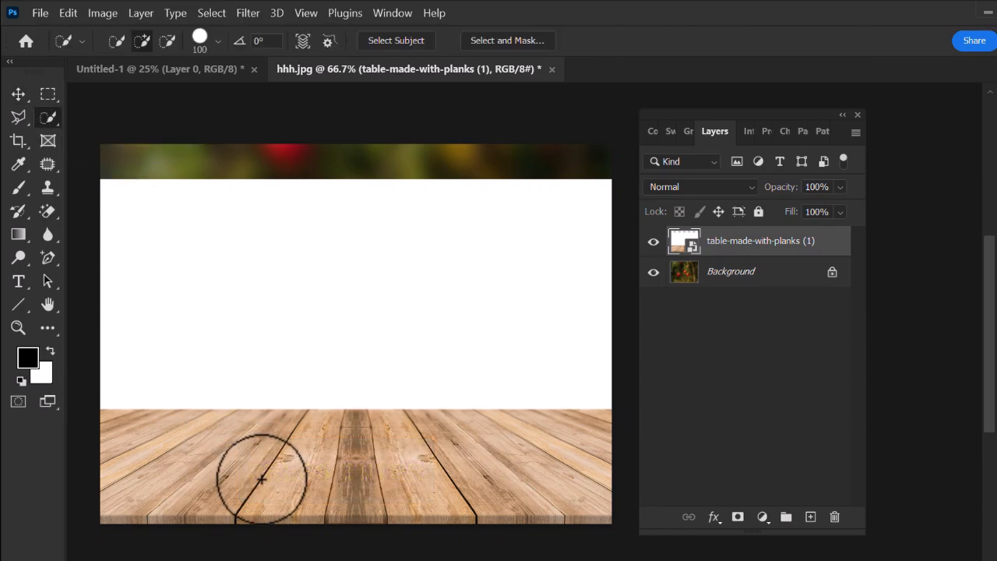
mouse_move(260, 475)
mouse_down()
mouse_move(217, 475)
mouse_move(554, 487)
mouse_up()
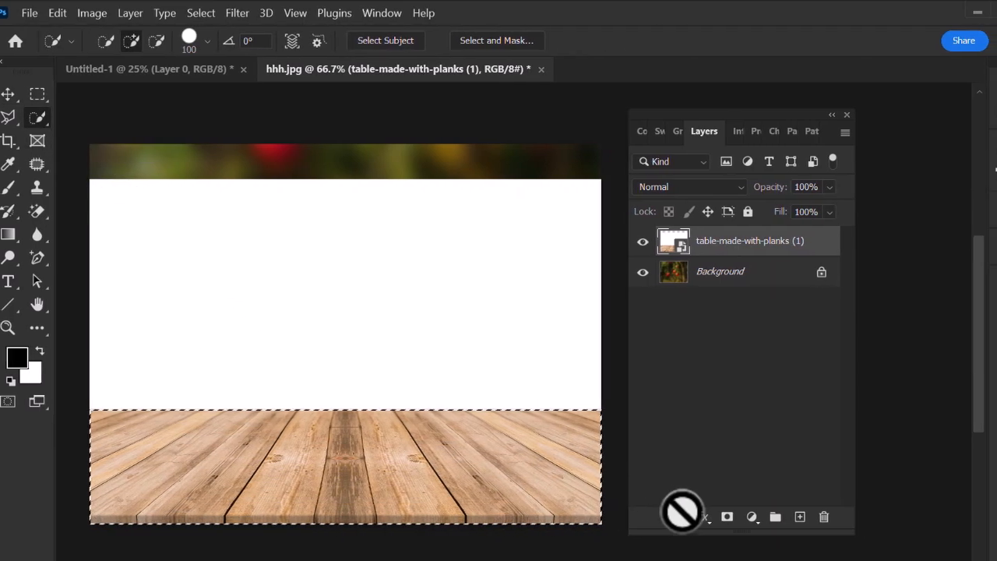
click(737, 516)
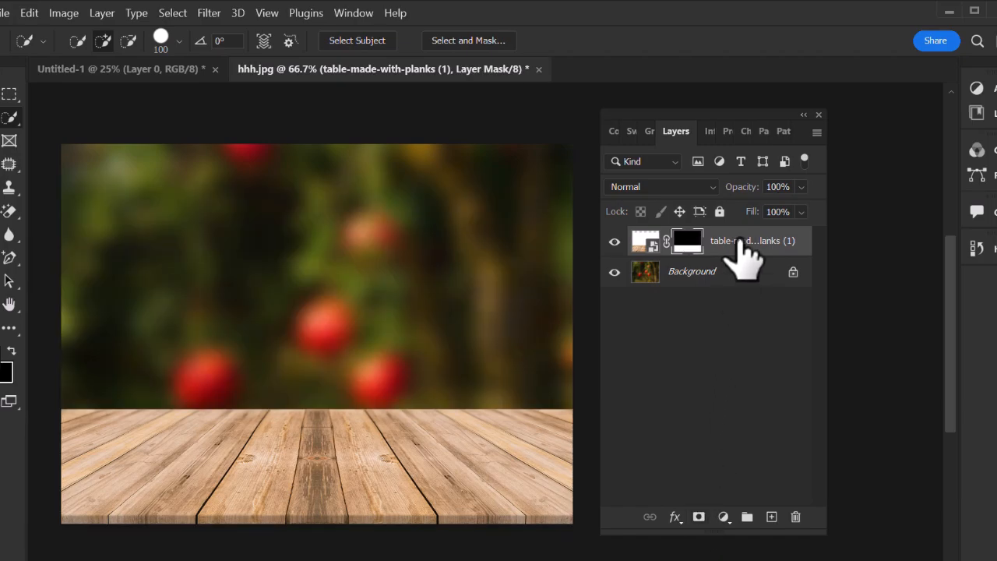
right_click(739, 243)
click(777, 219)
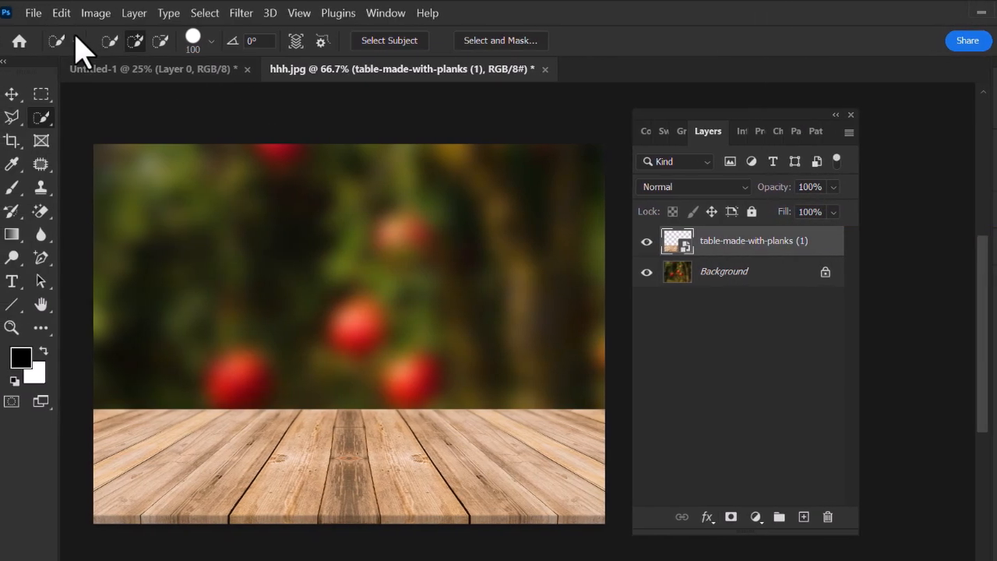
Place the 88366356_Pomegranate -22 image as an embedded layer, scaled down and centred so the fruit stands on the table.
click(33, 13)
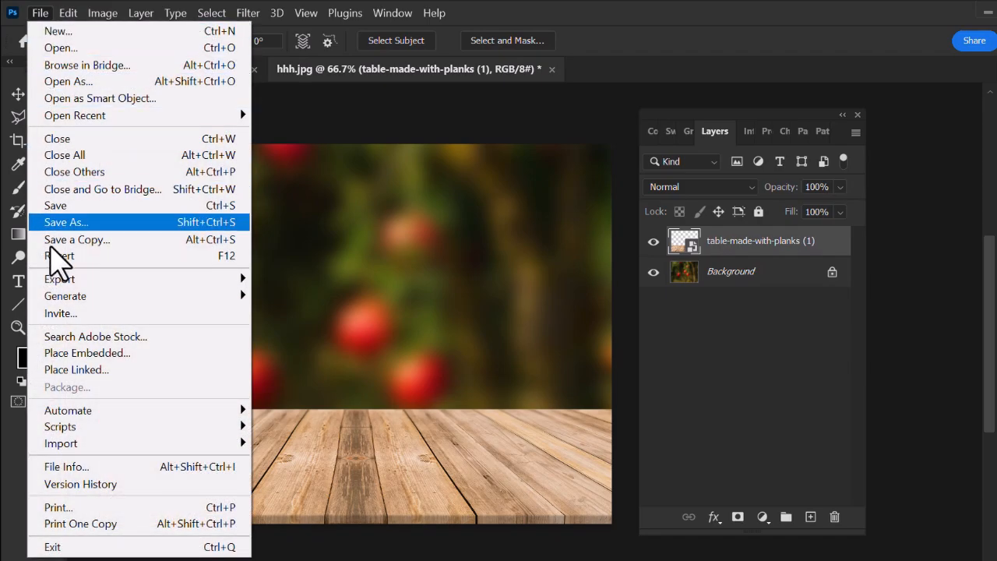
click(60, 359)
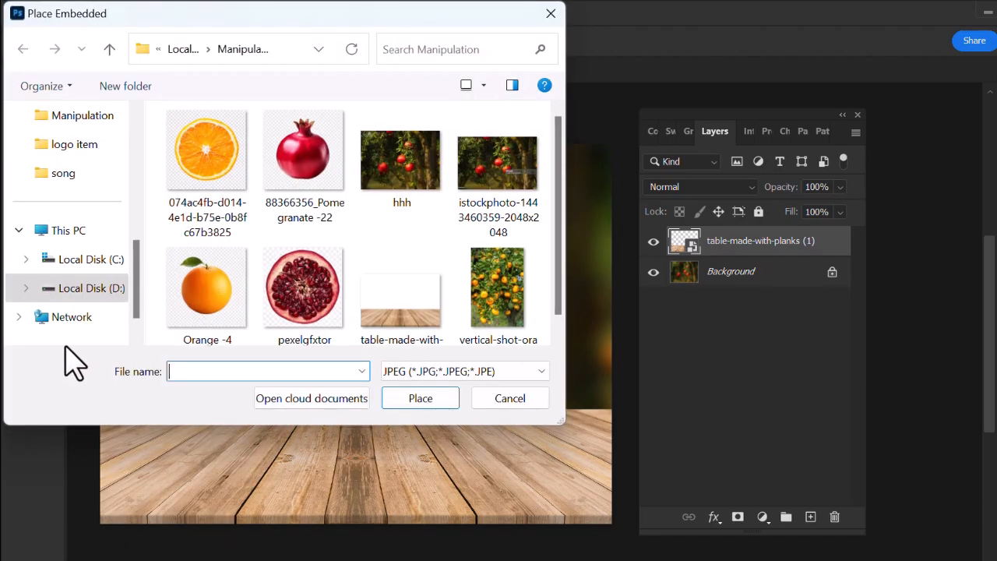
click(300, 193)
click(408, 399)
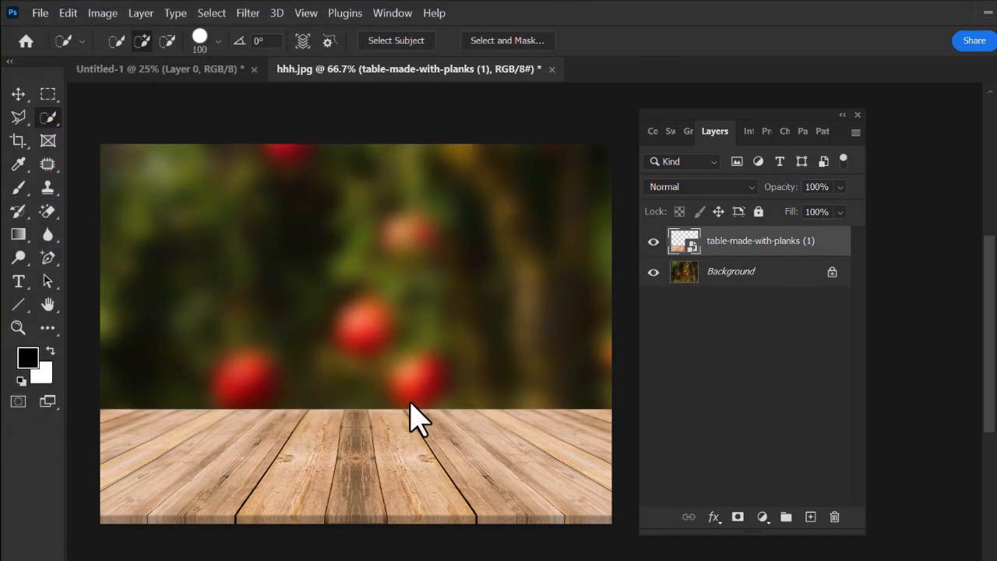
drag(533, 520, 452, 420)
drag(320, 348, 354, 404)
key(Return)
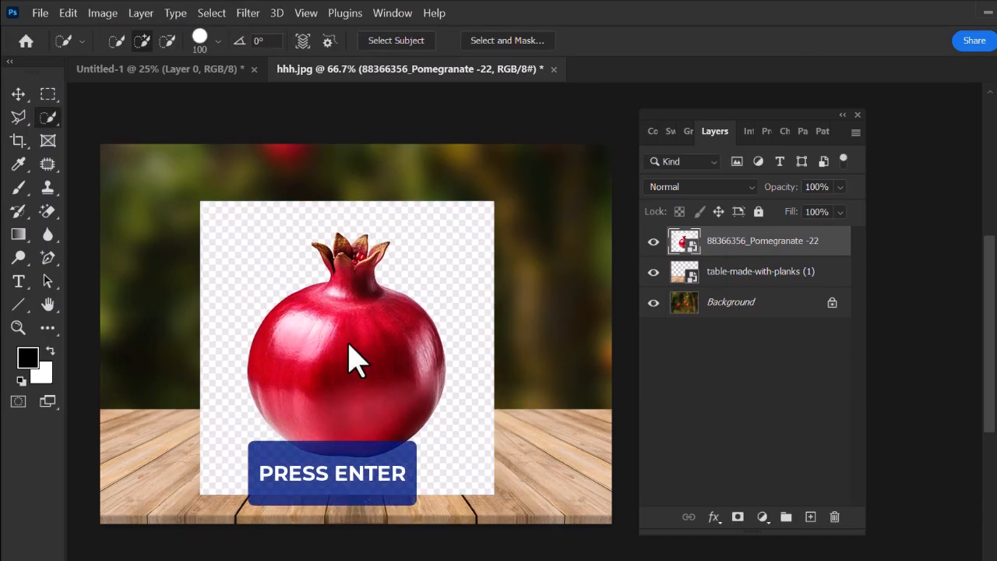
Select the pomegranate with the Object Selection tool and mask out its checkered background.
right_click(48, 118)
click(109, 113)
mouse_move(380, 277)
mouse_down()
mouse_move(393, 257)
mouse_move(390, 227)
mouse_move(381, 238)
mouse_move(338, 219)
mouse_move(248, 299)
mouse_move(222, 400)
mouse_move(303, 467)
mouse_move(406, 466)
mouse_move(451, 410)
mouse_move(461, 338)
mouse_move(392, 278)
mouse_up()
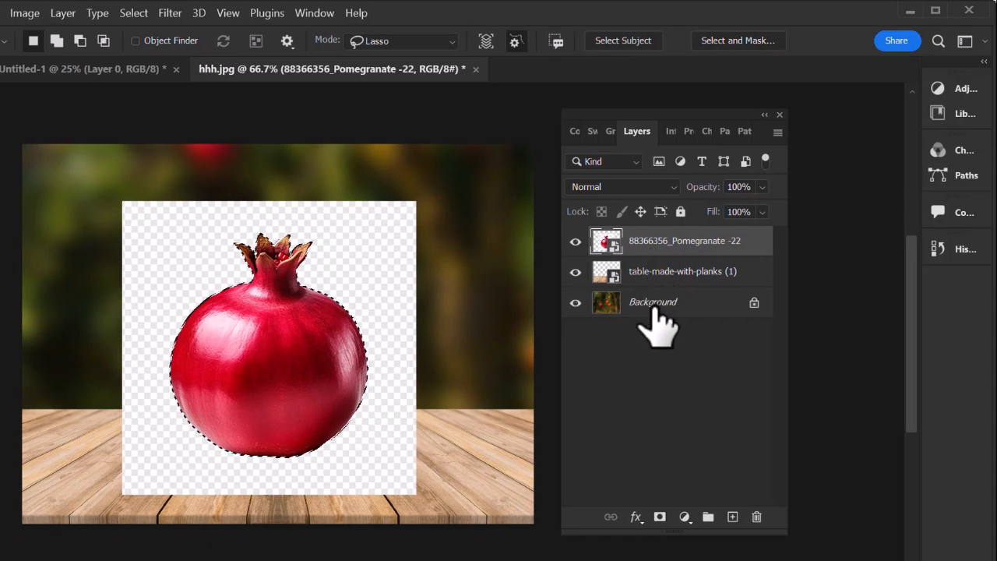
click(659, 516)
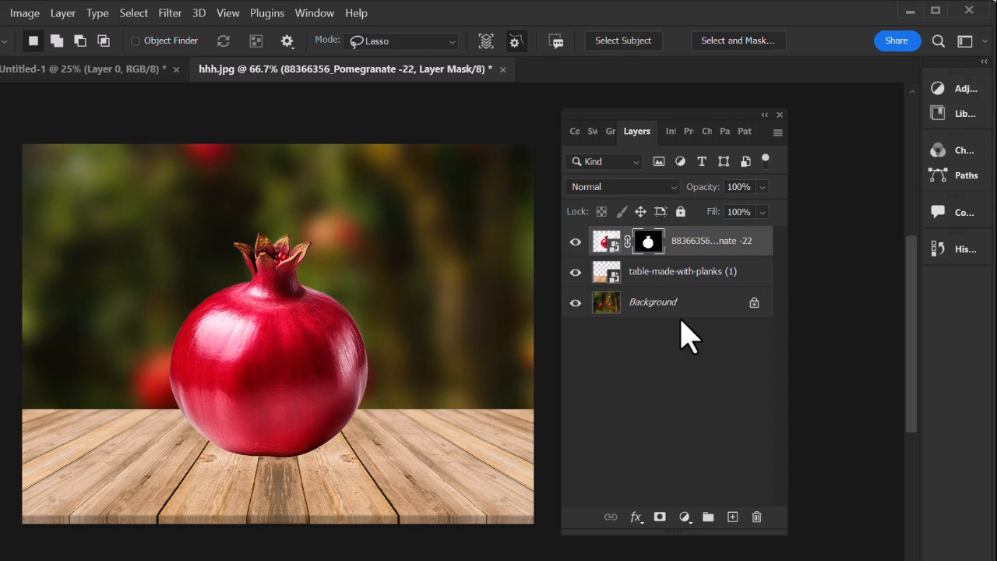
Convert the masked pomegranate layer to a smart object and rasterize it.
right_click(691, 247)
click(751, 217)
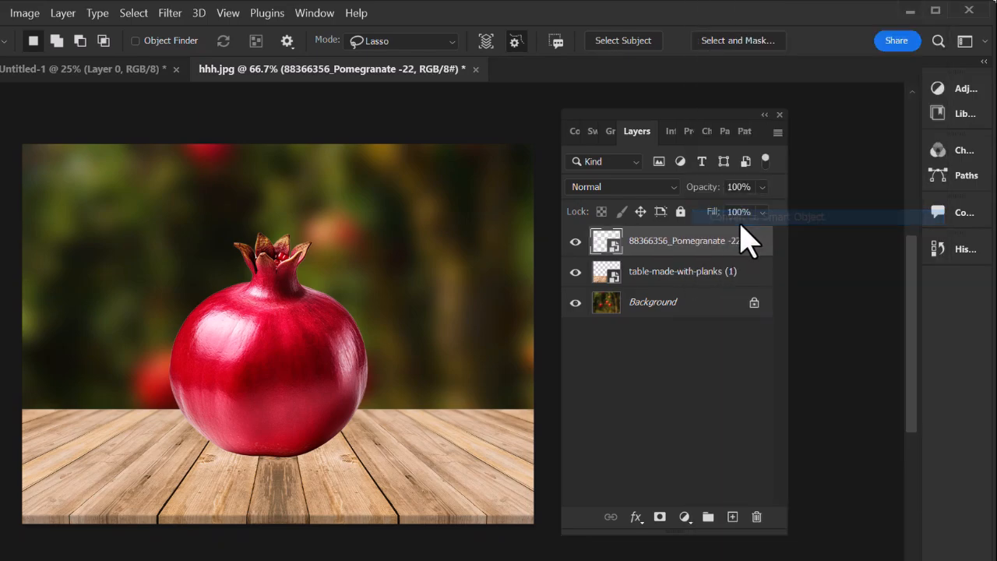
right_click(692, 248)
click(728, 383)
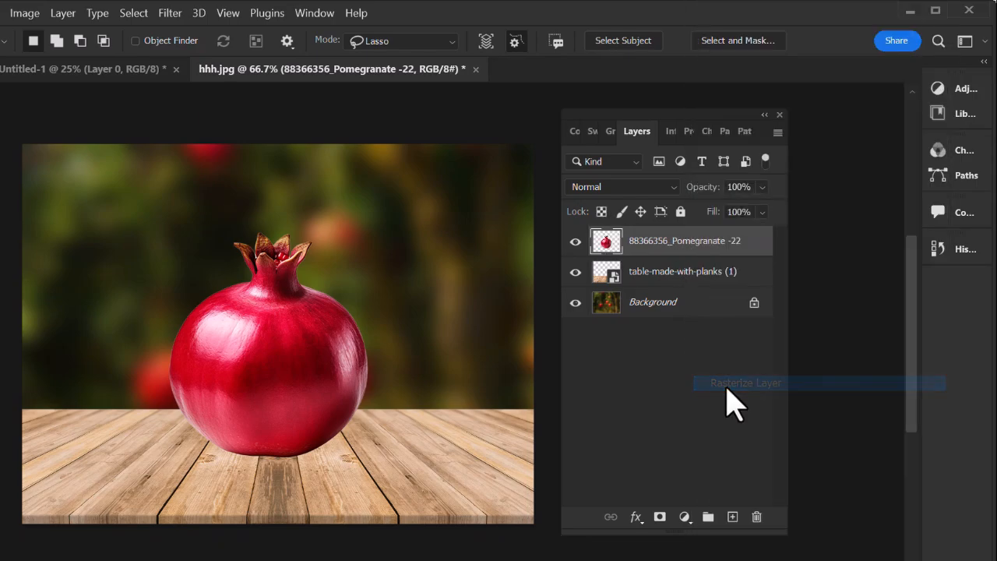
Duplicate the pomegranate layer and desaturate the duplicate with the original hidden.
drag(717, 250, 731, 516)
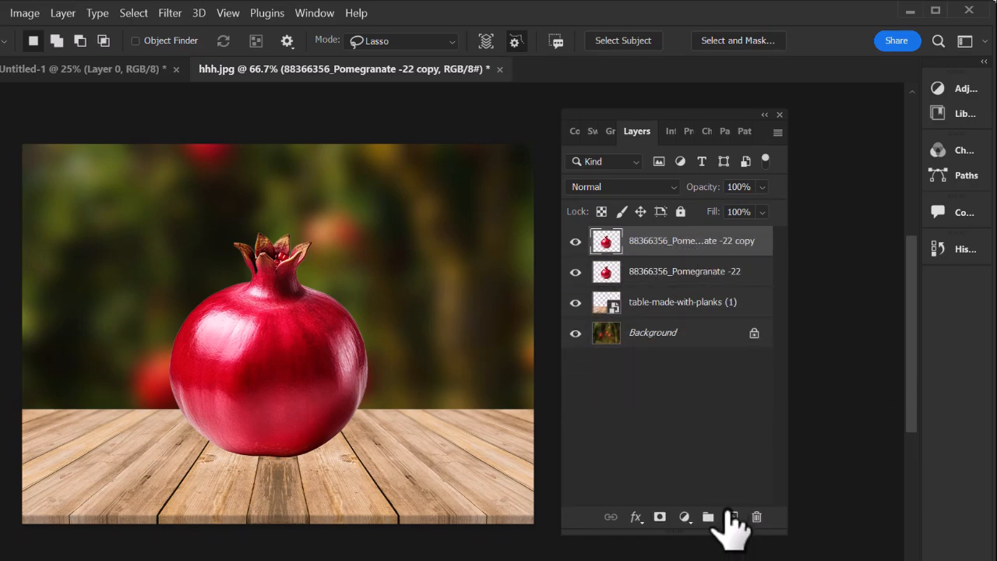
click(575, 271)
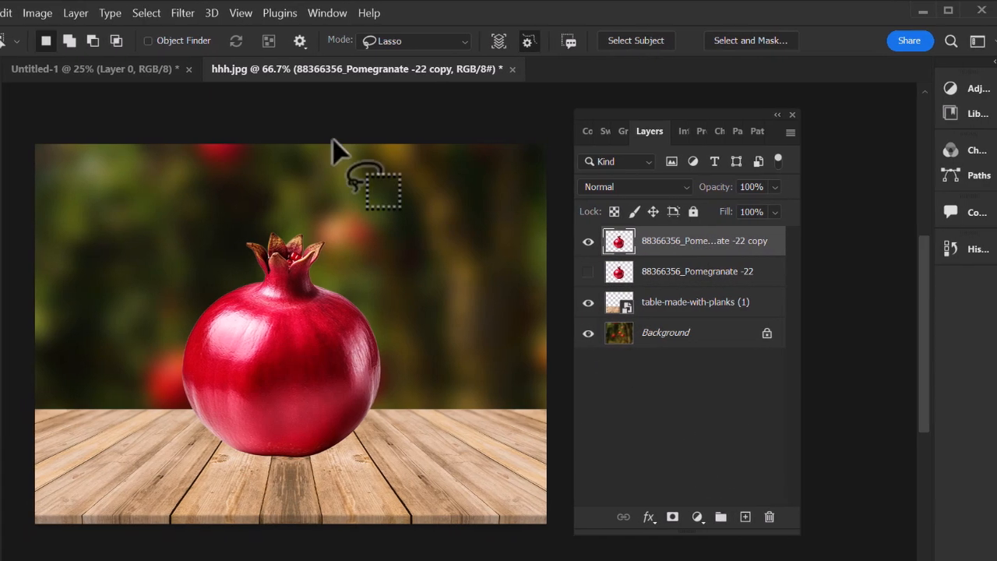
click(64, 14)
mouse_move(127, 56)
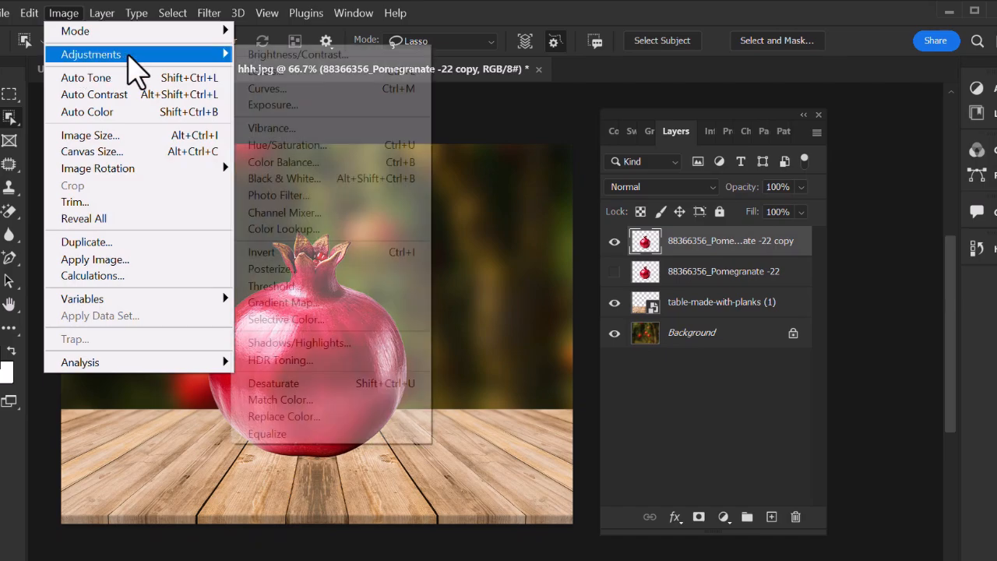
click(296, 383)
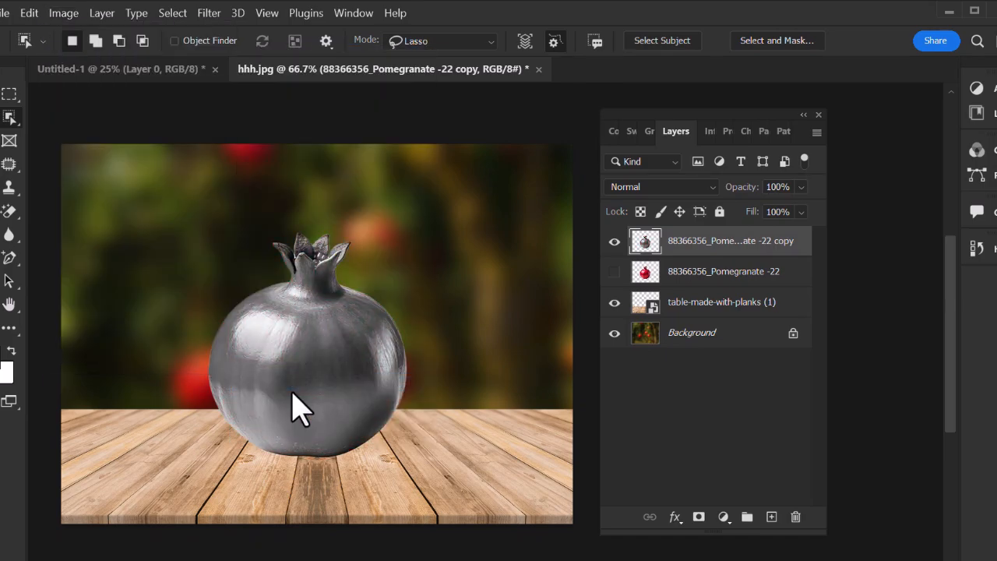
Set the desaturated copy's blend mode to Screen and darken it using Levels with a raised black point and 0.69 midtones.
click(676, 194)
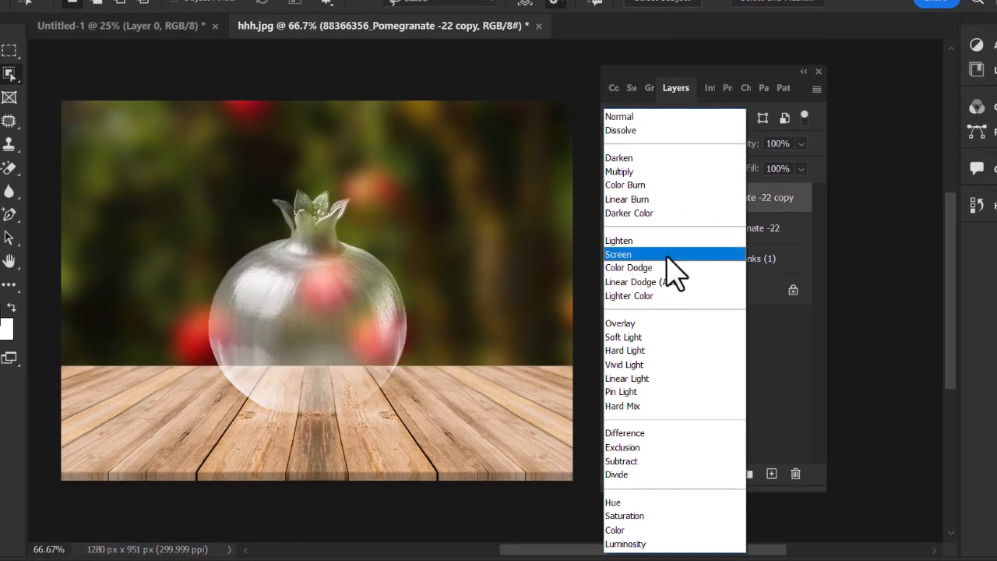
click(675, 257)
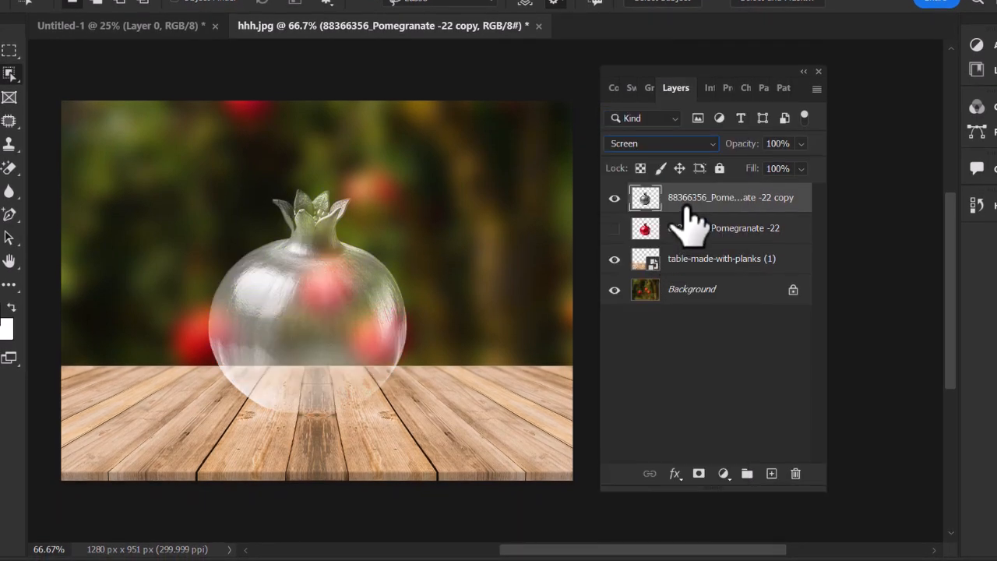
key(ctrl+l)
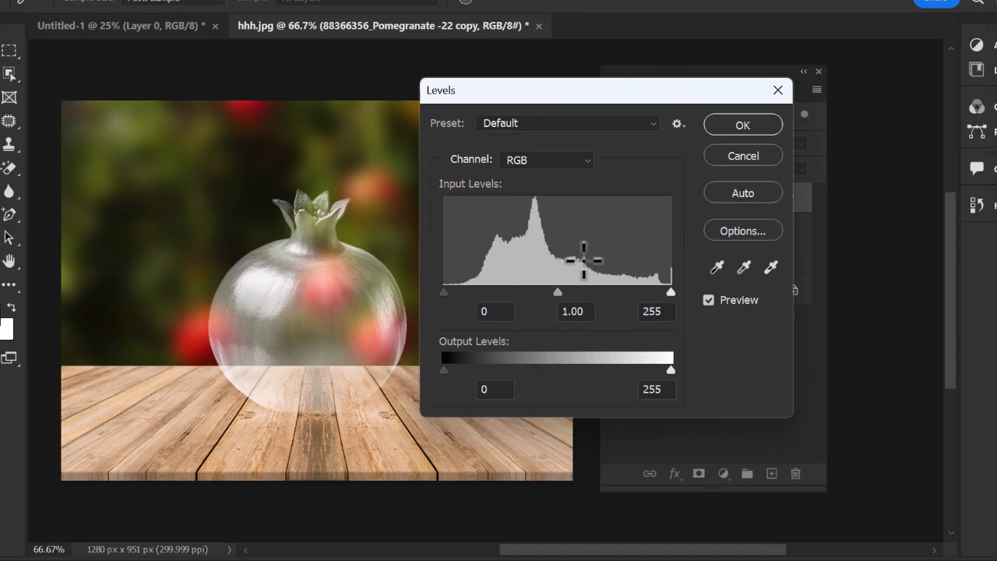
drag(574, 295, 596, 295)
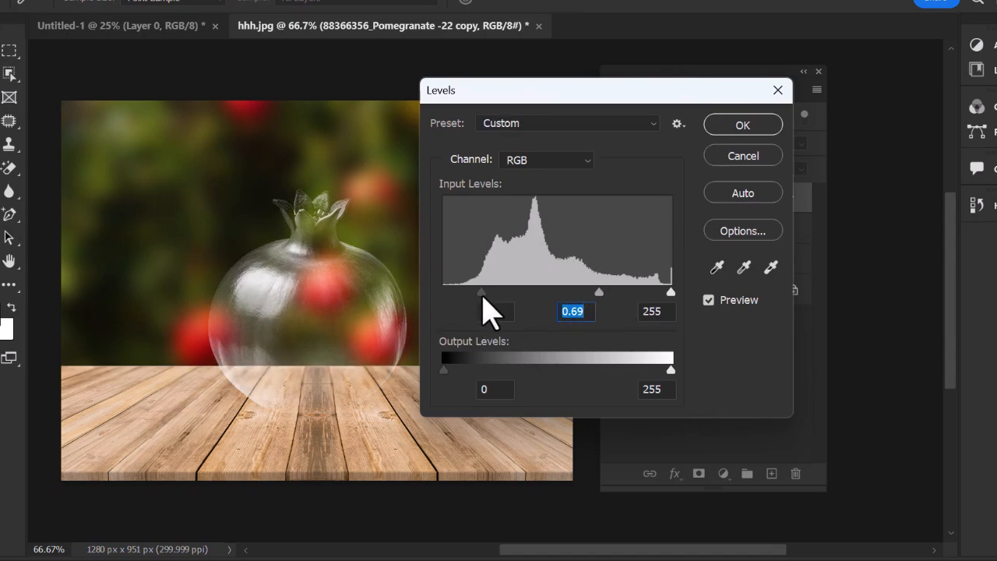
click(730, 131)
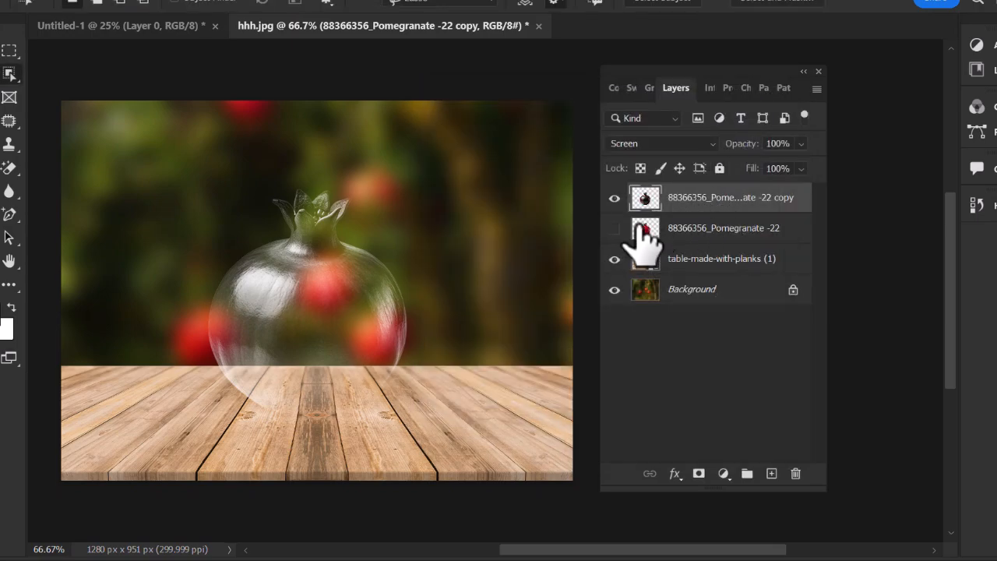
Compare the original red pomegranate layer with the Screen copy by showing and hiding the original.
click(614, 229)
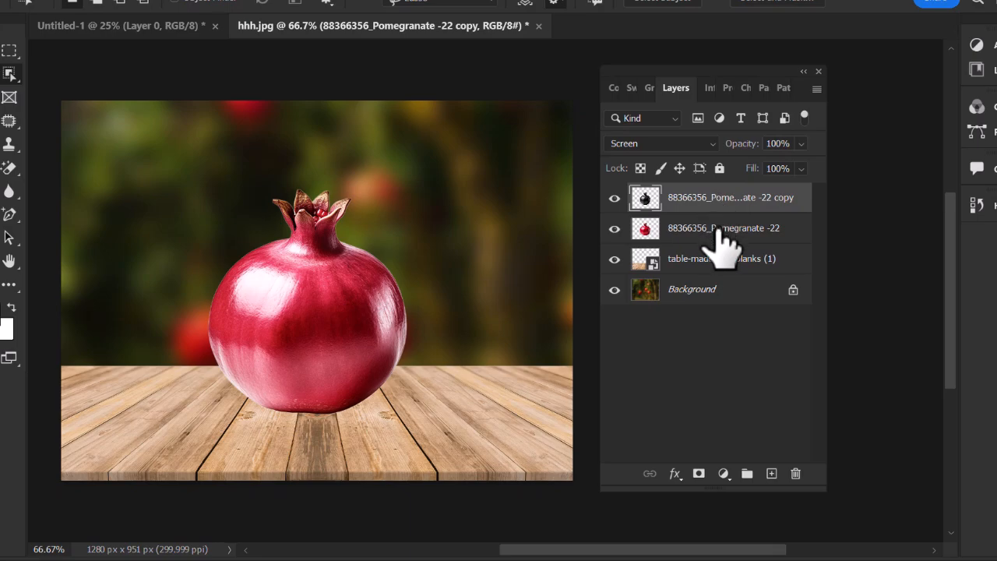
click(723, 234)
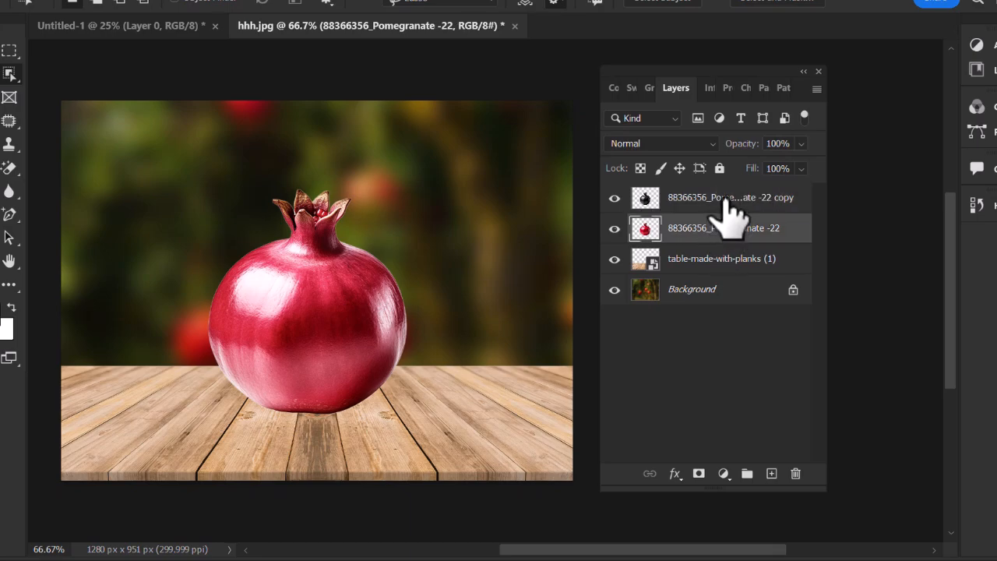
click(726, 201)
click(616, 229)
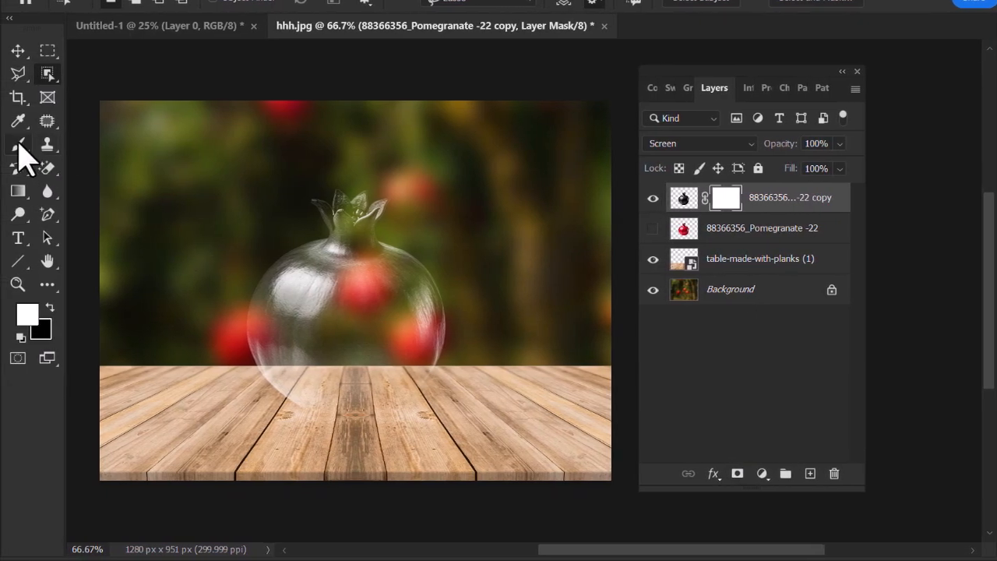
Paint black on the copy's layer mask to conceal the glass pomegranate's base below the table's back edge.
right_click(19, 144)
click(51, 145)
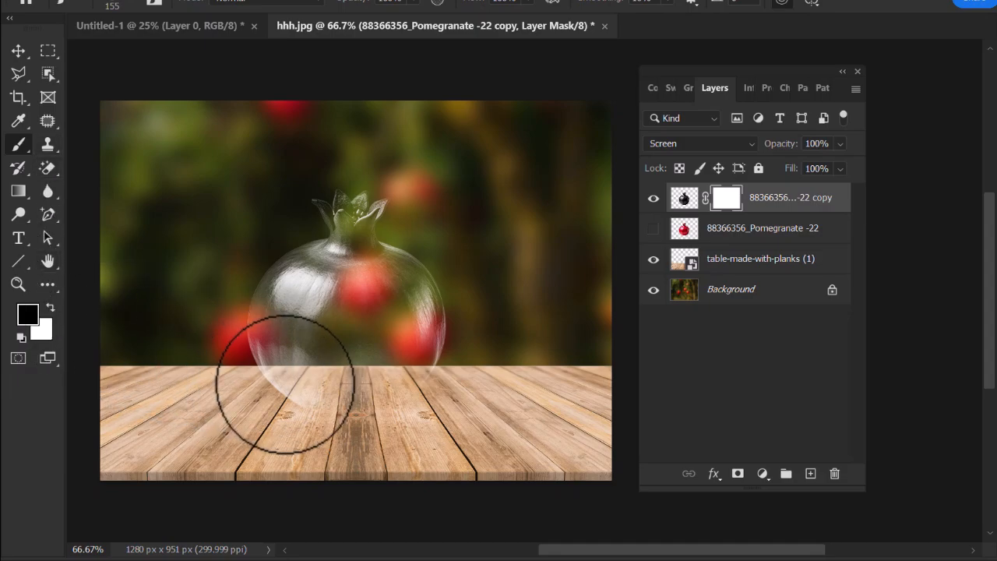
mouse_move(400, 400)
mouse_down()
mouse_move(265, 396)
mouse_move(437, 411)
mouse_move(433, 401)
mouse_move(278, 397)
mouse_move(434, 398)
mouse_move(272, 398)
mouse_up()
key(ctrl+z)
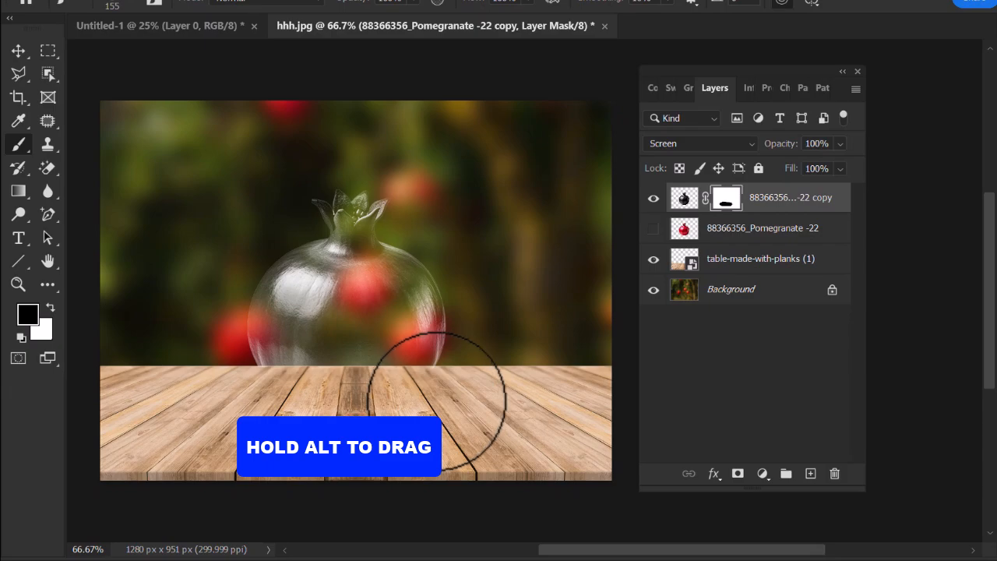
Show the original pomegranate layer and give it an inverted duplicate of the copy's layer mask.
click(653, 228)
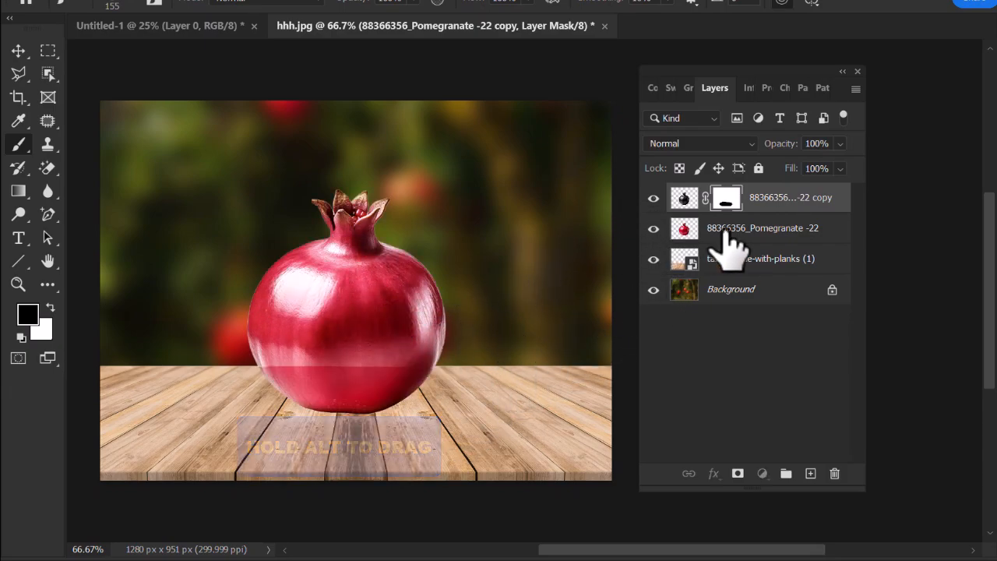
click(730, 244)
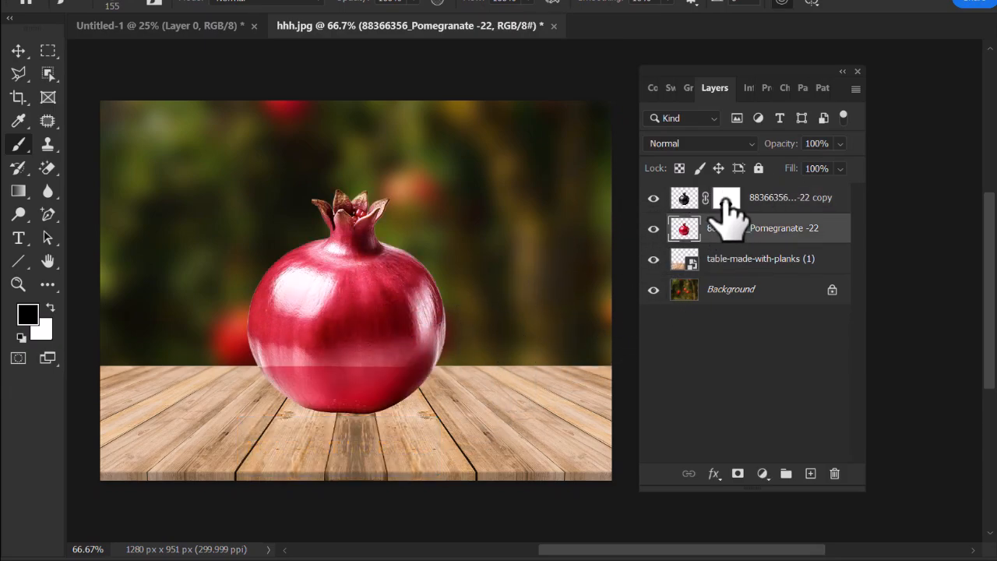
drag(724, 200, 731, 233)
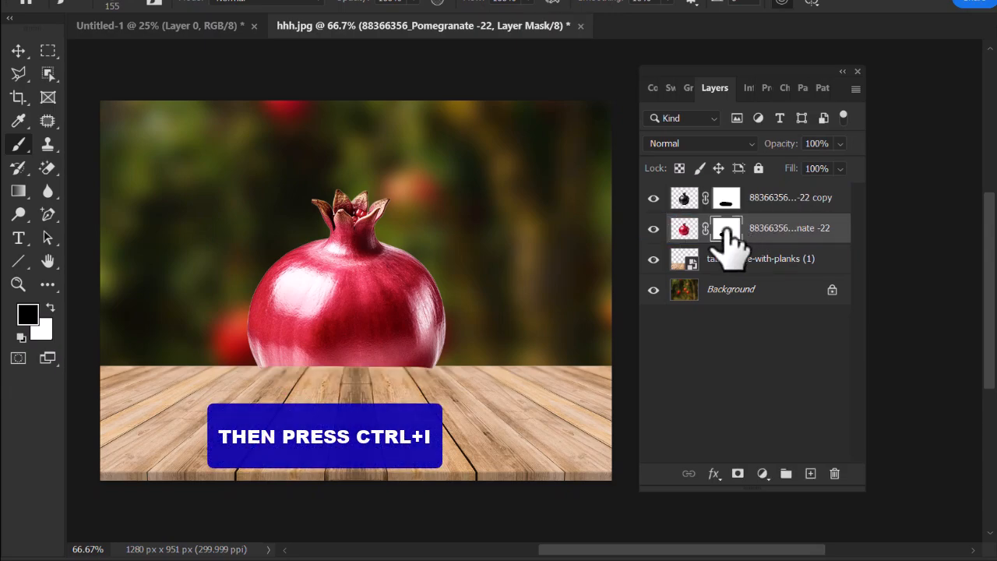
key(ctrl+i)
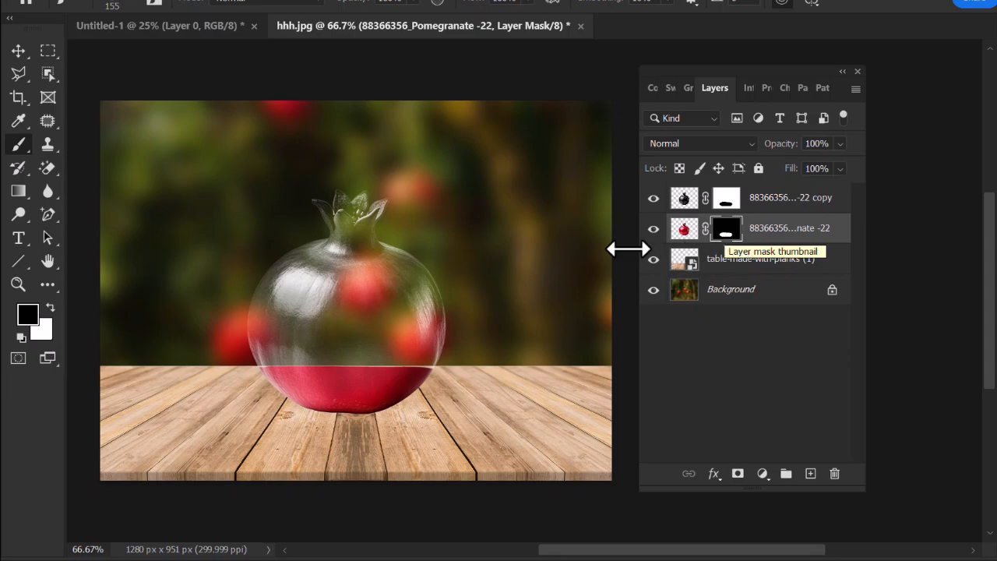
Touch up the red pomegranate layer's mask around the fruit's base with a size 80 brush.
click(356, 401)
key(ctrl+z)
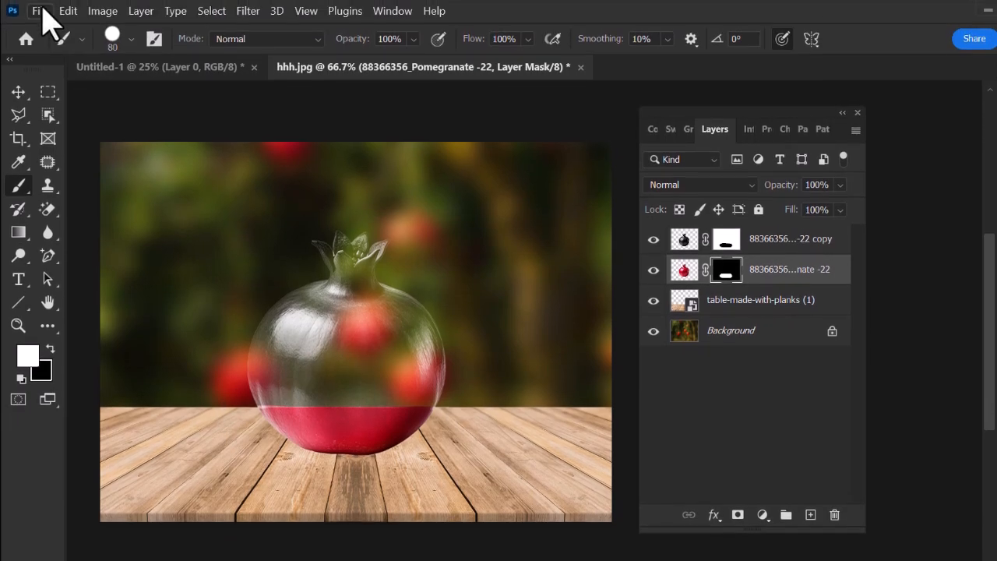
Place the pexelgfxtor image of the cut pomegranate slice as an embedded layer at its original size.
click(40, 12)
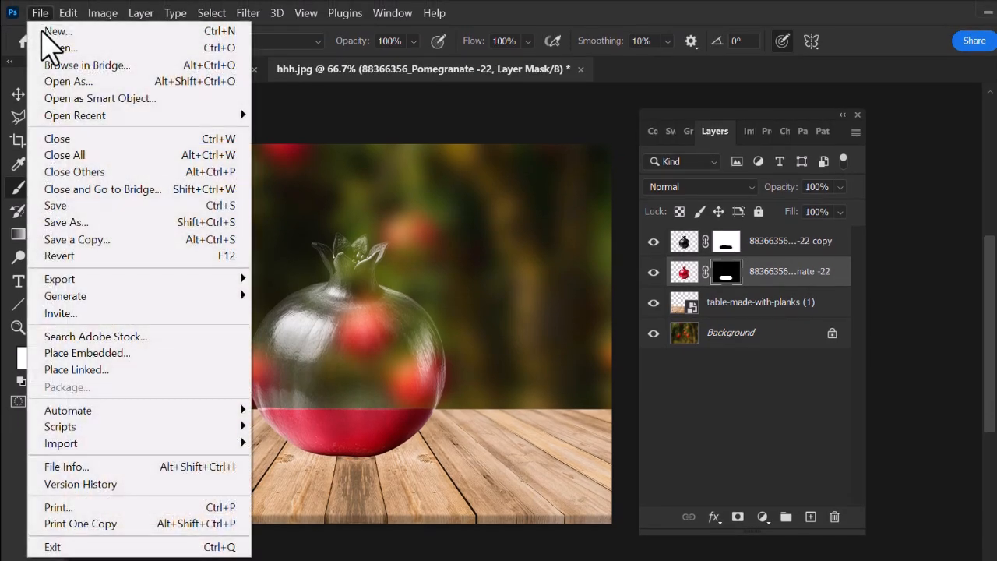
click(46, 353)
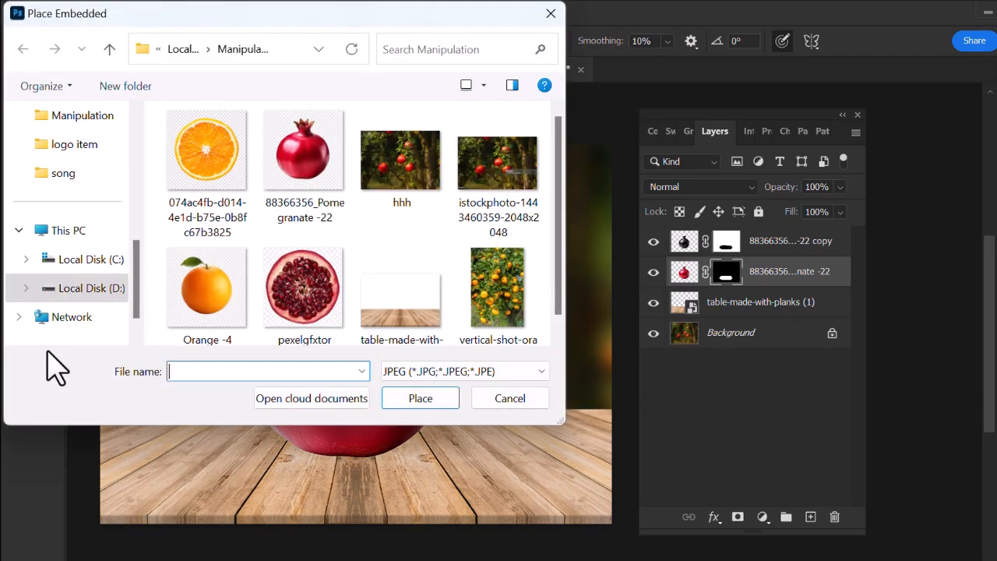
click(322, 294)
click(419, 397)
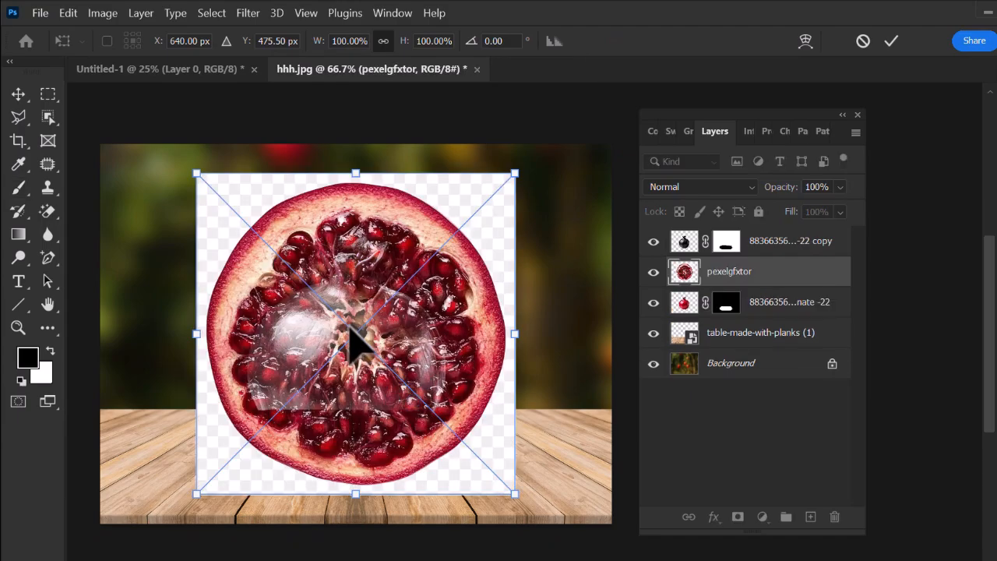
key(Return)
key(b)
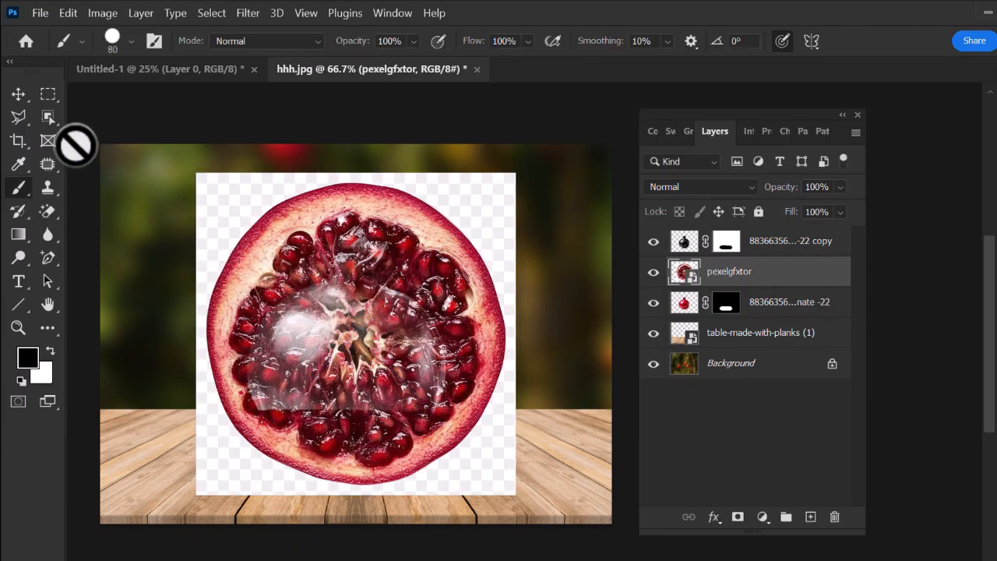
Mask the pomegranate slice out of its checkered background with a Quick Selection and convert the masked layer to a smart object.
click(46, 119)
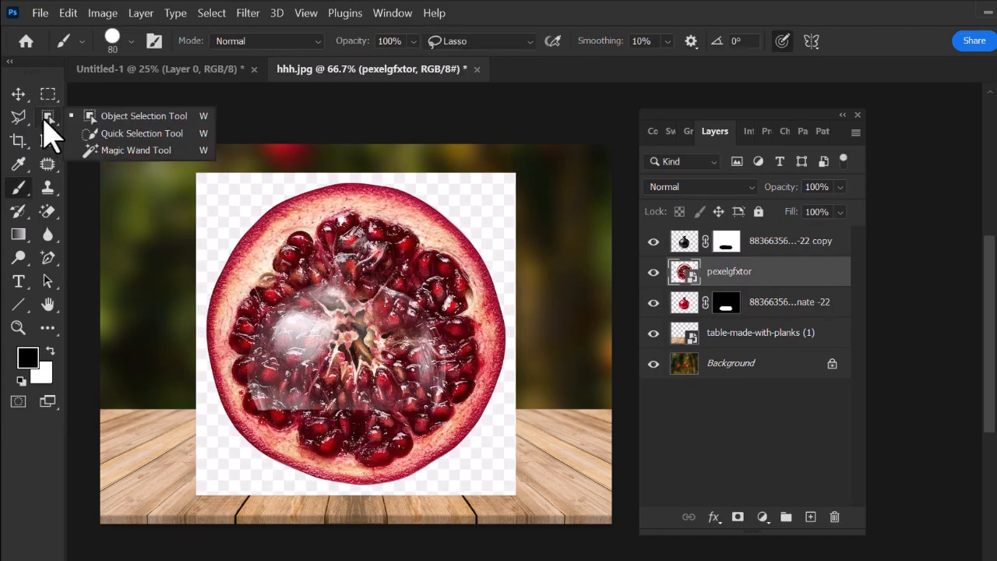
click(89, 134)
mouse_move(299, 308)
mouse_down()
mouse_move(335, 335)
mouse_move(390, 202)
mouse_move(455, 249)
mouse_move(274, 418)
mouse_move(418, 285)
mouse_move(343, 296)
mouse_move(422, 367)
mouse_move(461, 274)
mouse_move(437, 427)
mouse_up()
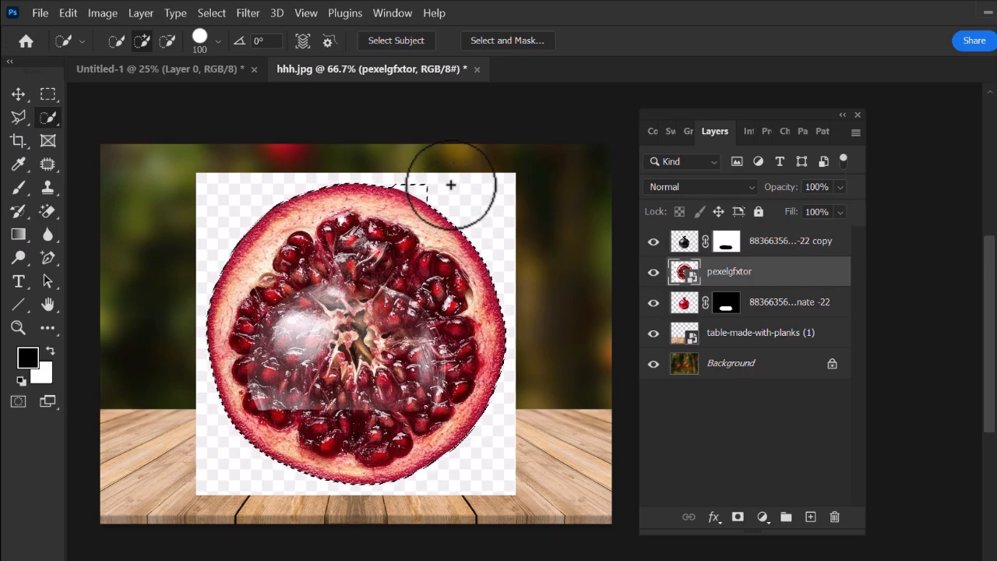
key(alt)
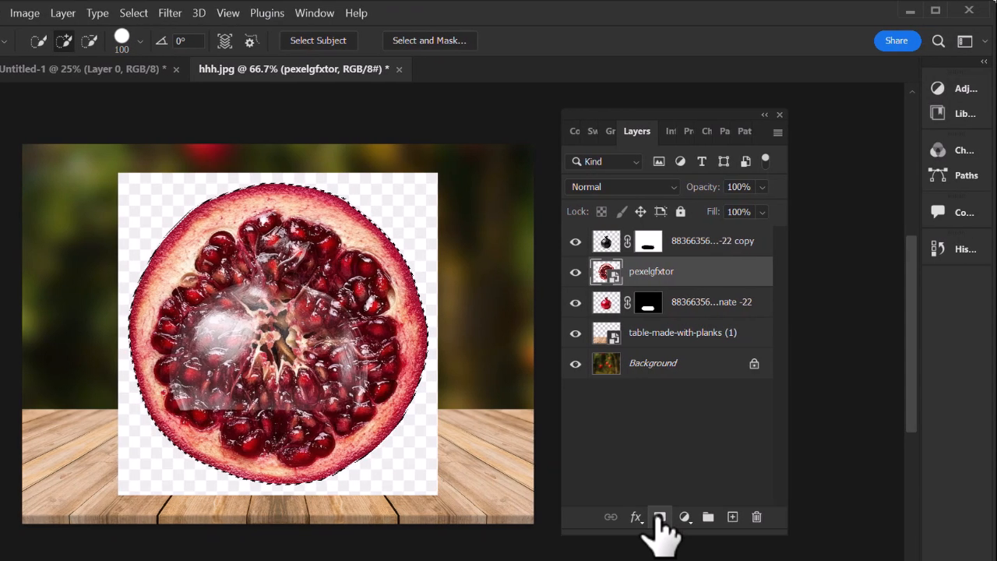
click(737, 517)
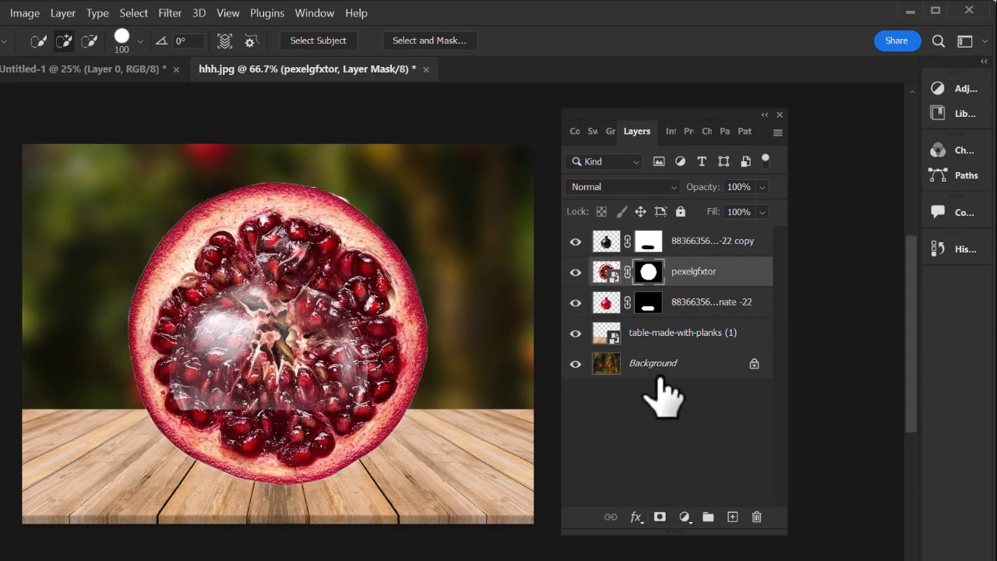
right_click(687, 265)
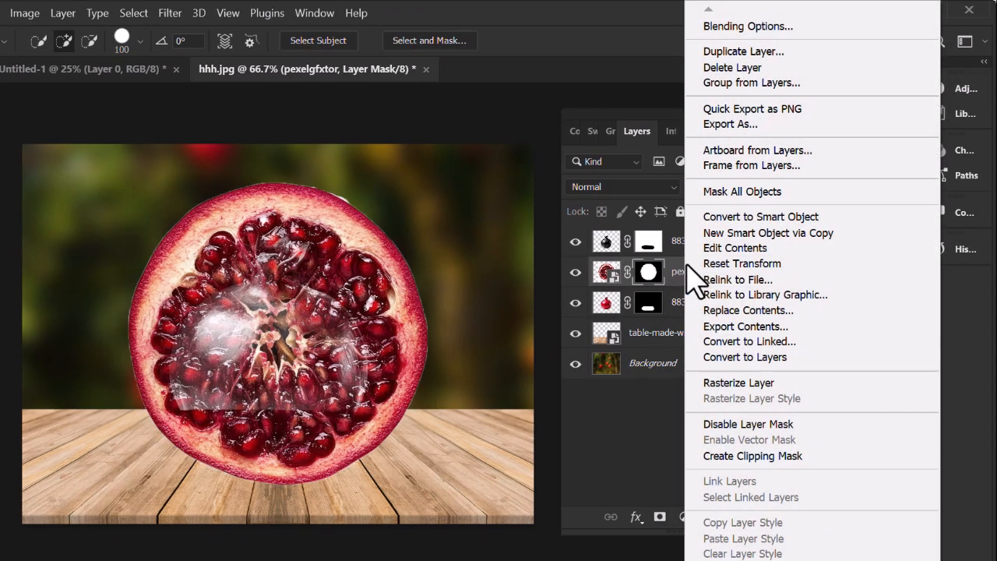
click(721, 217)
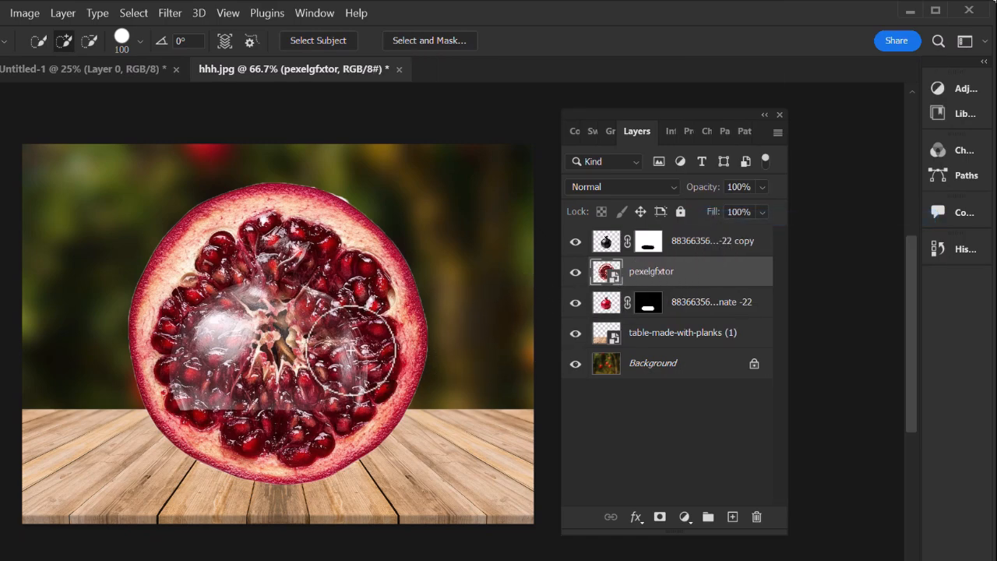
Scale the slice to about 64% width and 14% height, laying it flat across the top of the red base.
key(ctrl+t)
drag(426, 480, 264, 320)
drag(204, 288, 265, 395)
drag(267, 457, 274, 379)
drag(361, 392, 369, 392)
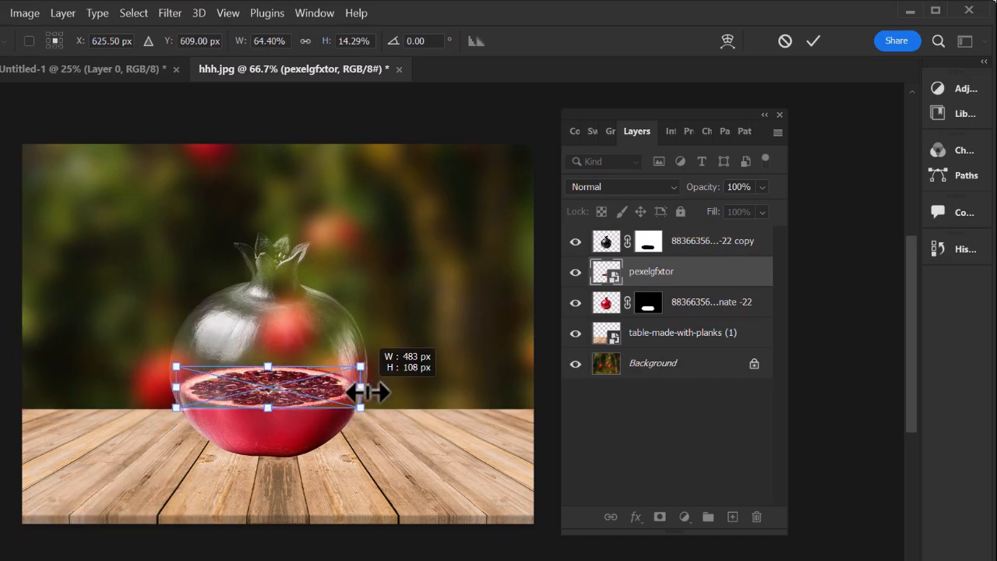
Fit the slice to the red base's rim at 62% width, centred at about X 616.5 px and Y 640.5 px, and apply the transform.
drag(173, 399, 167, 400)
drag(260, 398, 261, 406)
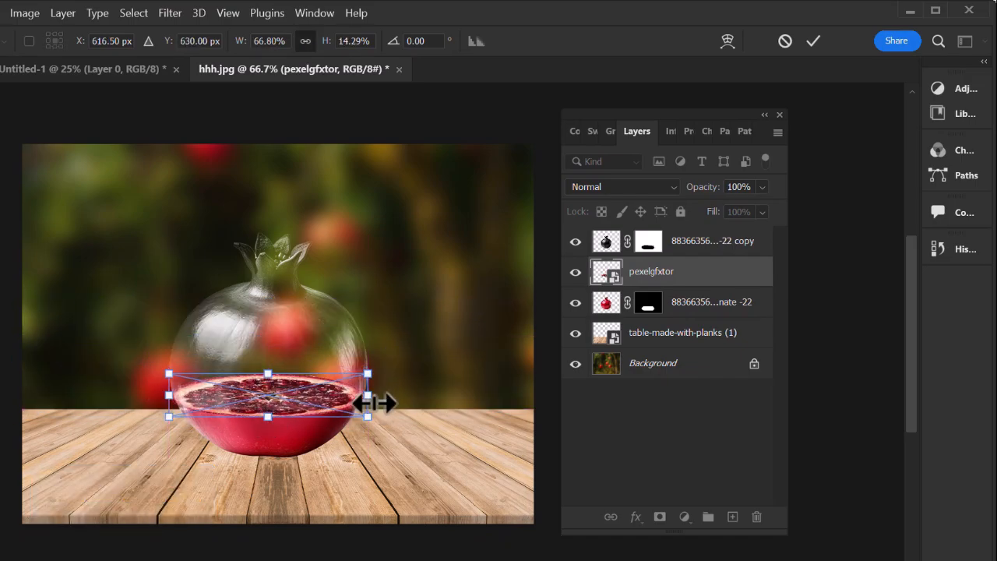
drag(374, 402, 368, 402)
drag(160, 395, 168, 395)
drag(272, 394, 273, 399)
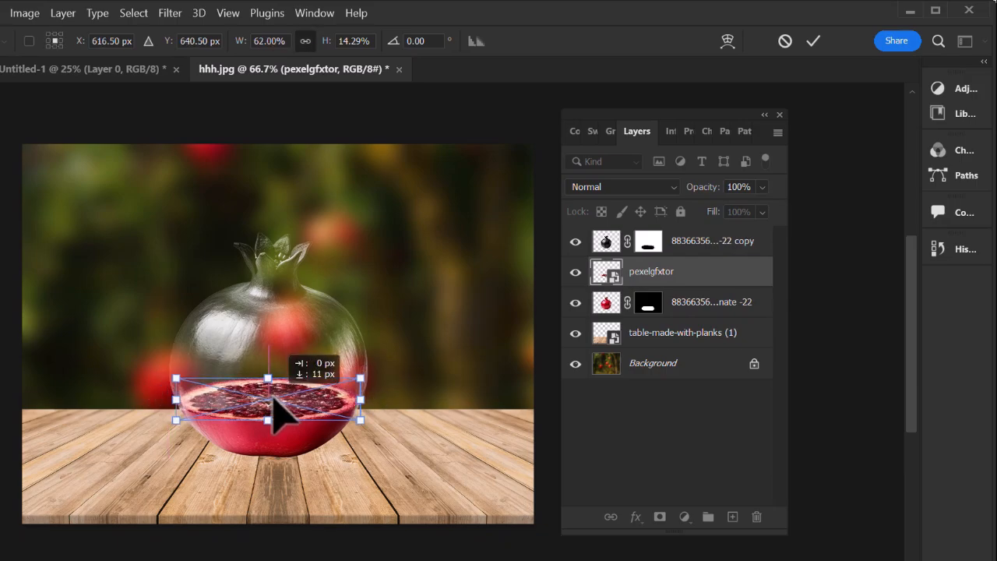
key(Return)
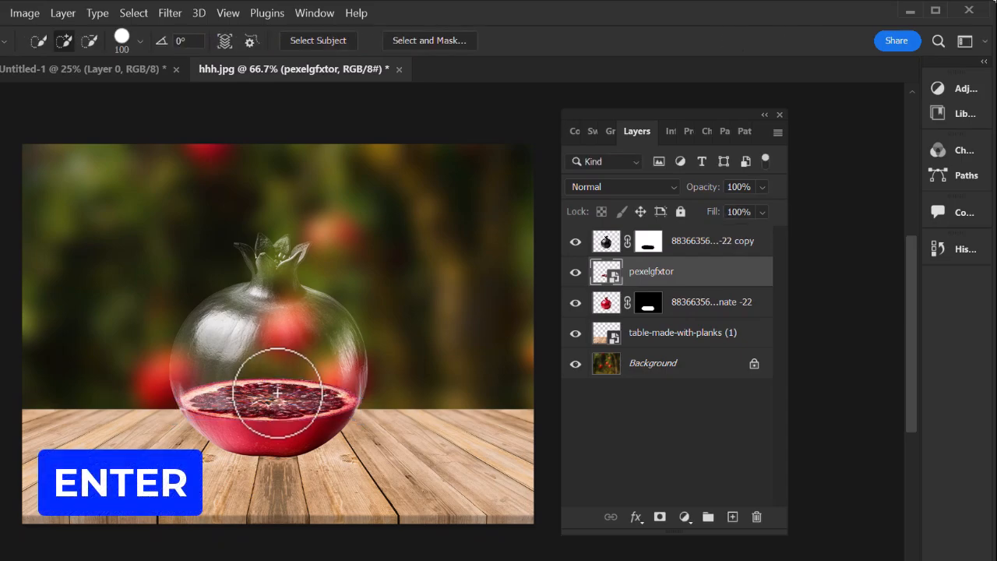
Touch up the glass copy's layer mask with a black size 80 brush where it overlaps the cut slice.
click(647, 243)
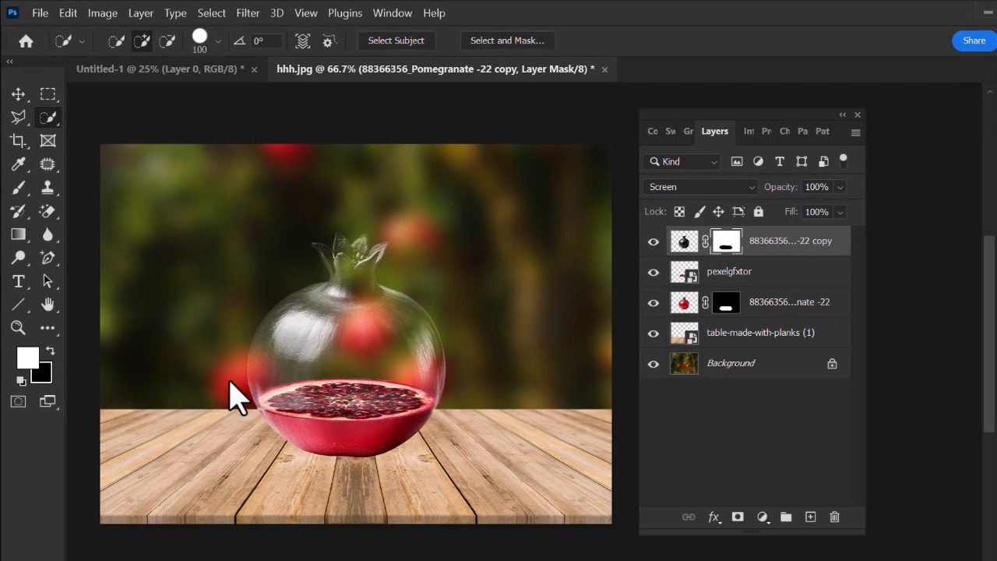
key(b)
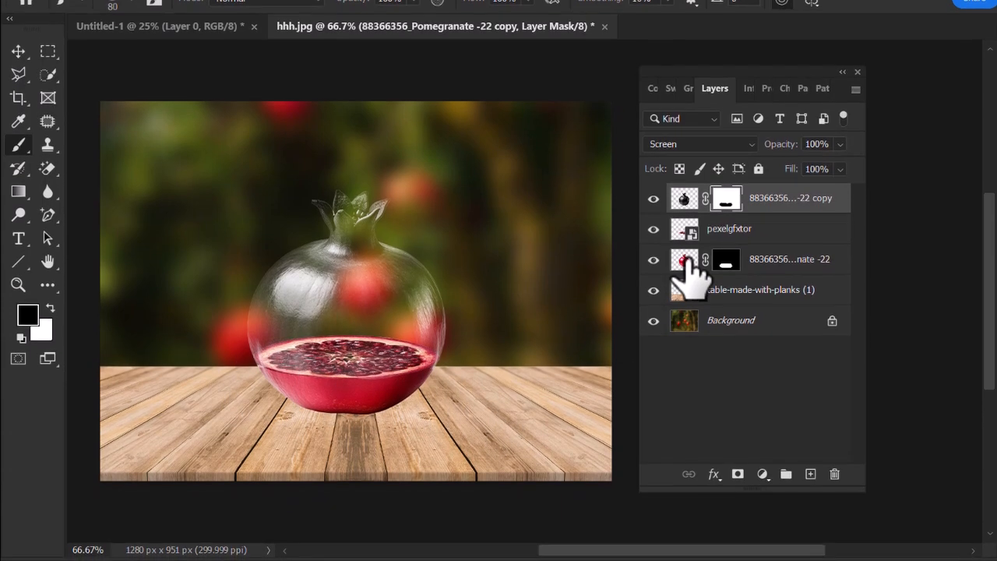
Set the red pomegranate layer to 94% opacity and add a Multiply drop shadow with 60% opacity, 90° angle, 32 px distance and 29 px size.
right_click(685, 301)
click(720, 208)
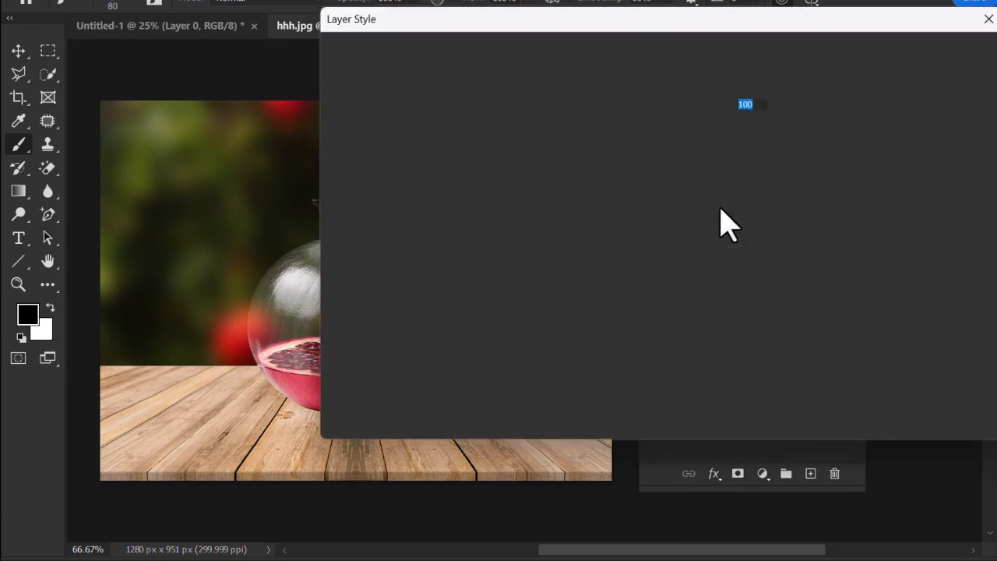
click(332, 356)
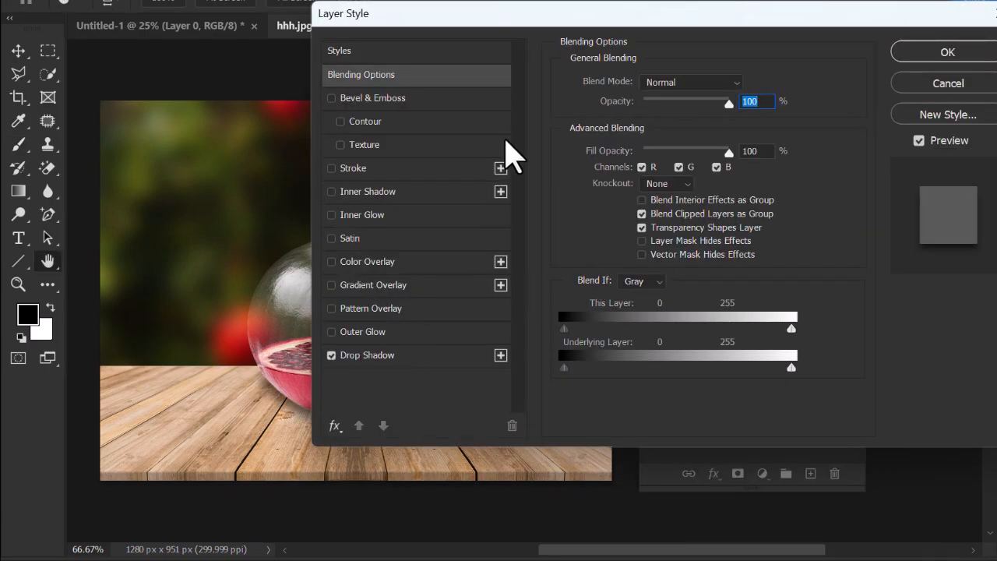
drag(571, 17, 657, 19)
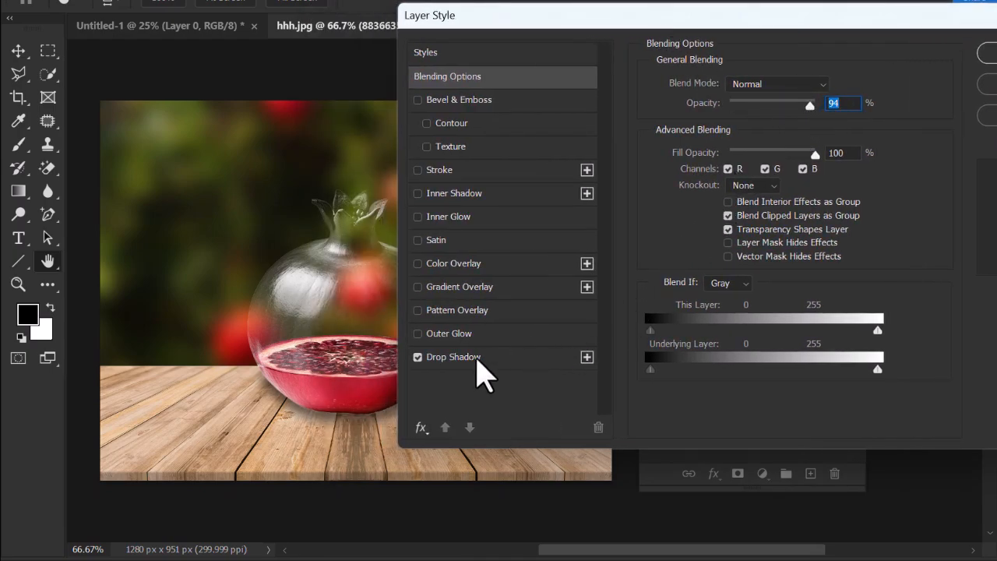
click(467, 358)
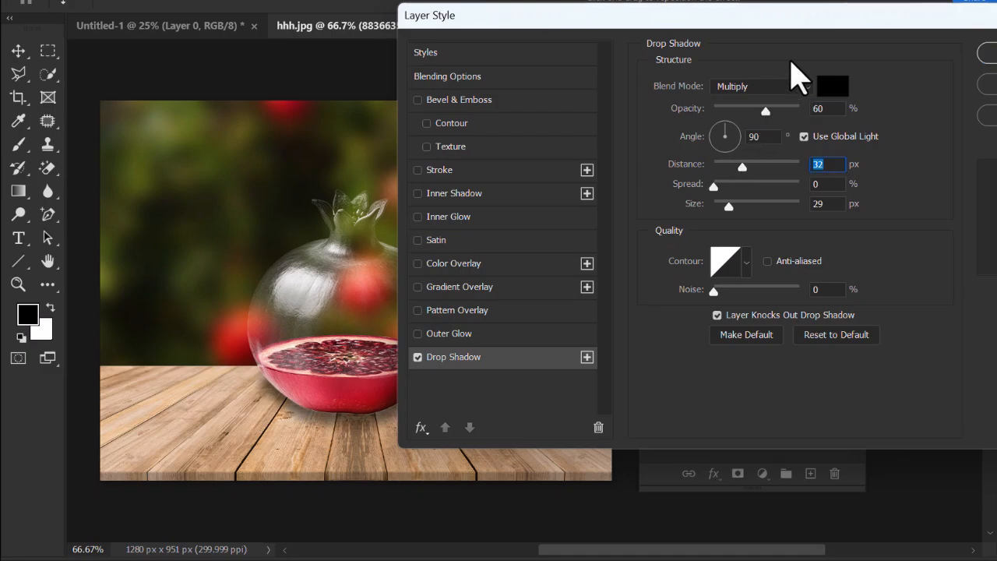
drag(795, 31, 641, 56)
click(834, 80)
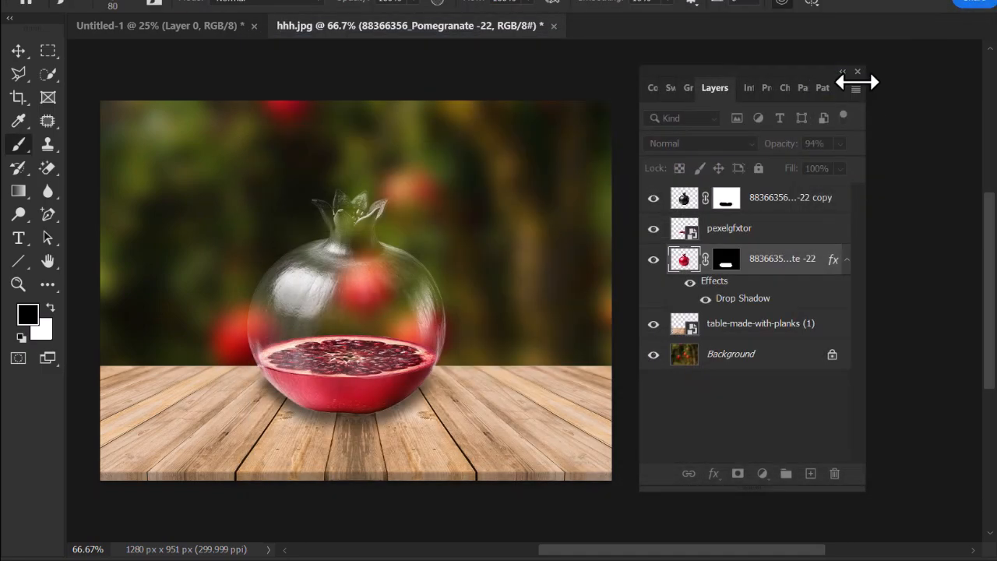